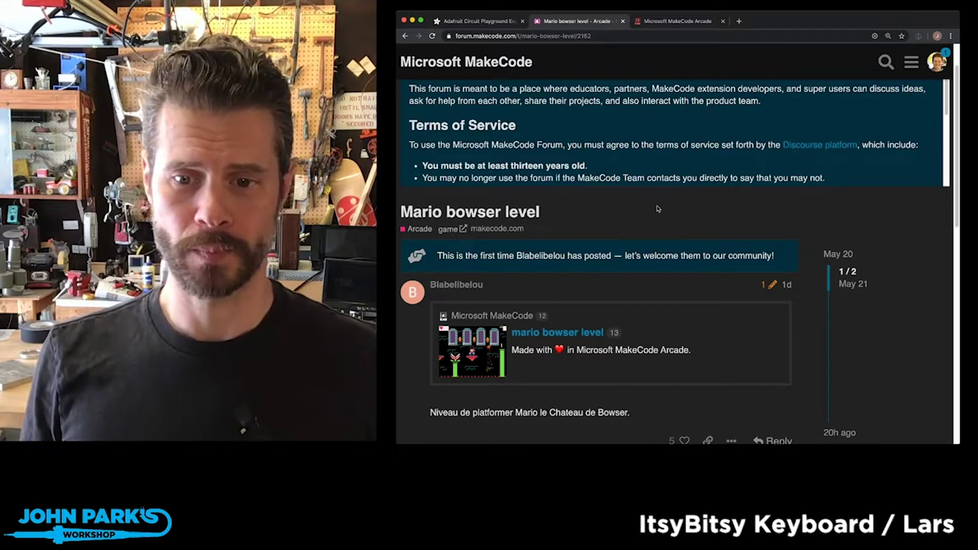
{"action": "scroll", "coordinate": [657, 209], "scroll_direction": "down", "scroll_amount": 1}
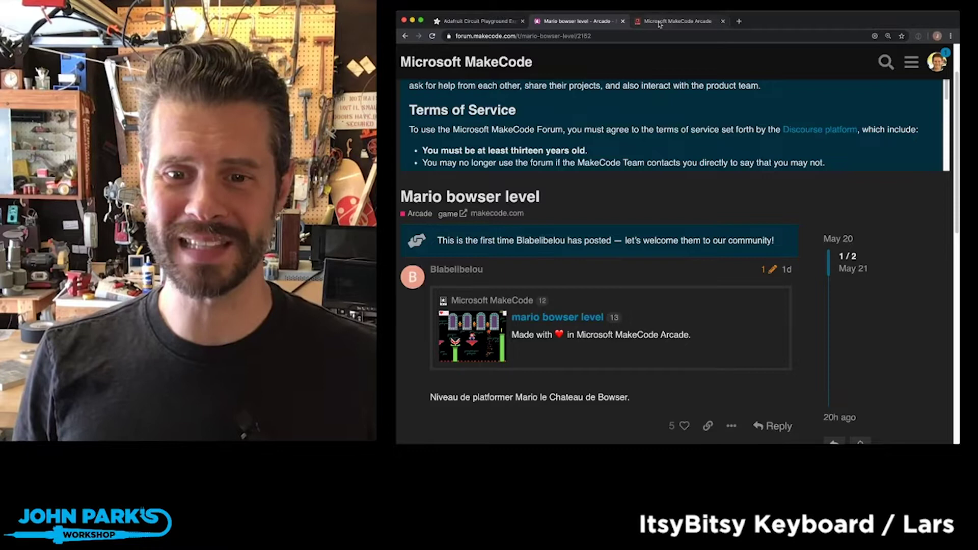
Switch to the MakeCode Arcade tab showing the Mario bowser level project
{"action": "left_click", "coordinate": [674, 20]}
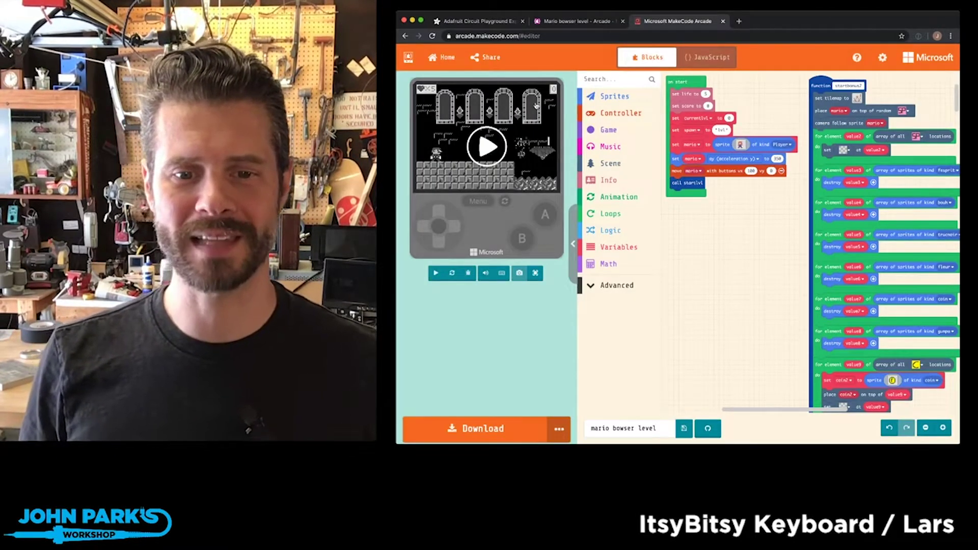
Start the game full screen and walk Mario back and forth with a few jumps
{"action": "left_click", "coordinate": [487, 147]}
{"action": "left_click", "coordinate": [535, 272]}
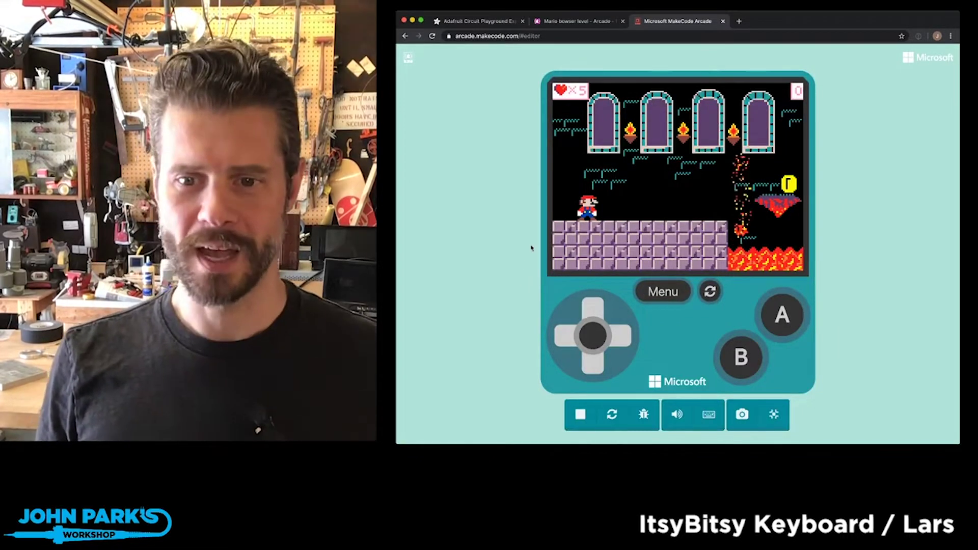
{"action": "key", "text": "Right"}
{"action": "key", "text": "Right"}
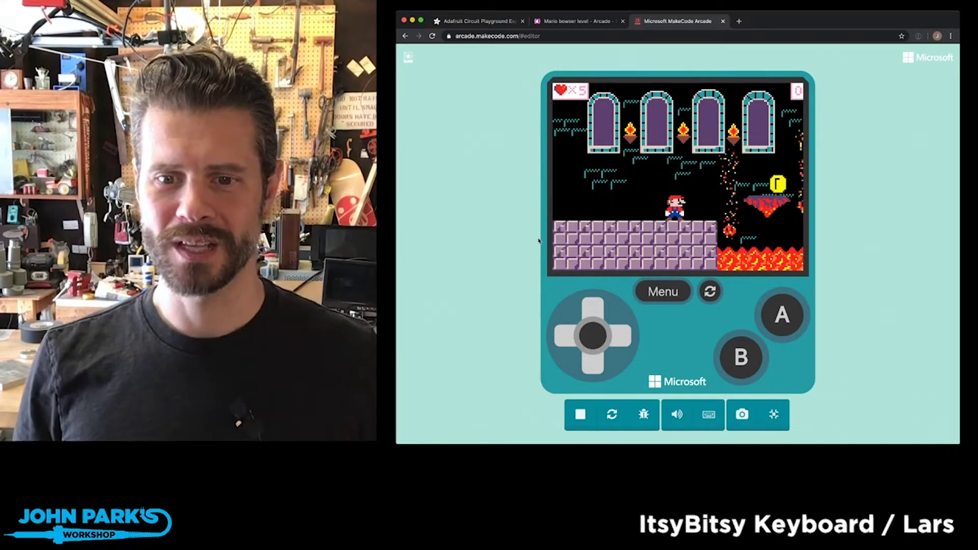
{"action": "key", "text": "Left"}
{"action": "key", "text": "Right"}
{"action": "key", "text": "Right"}
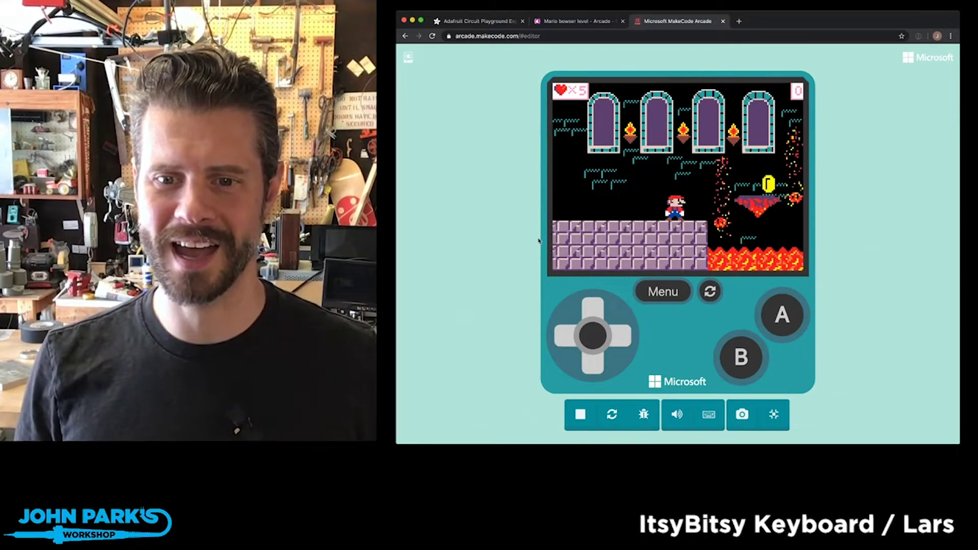
{"action": "key", "text": "space"}
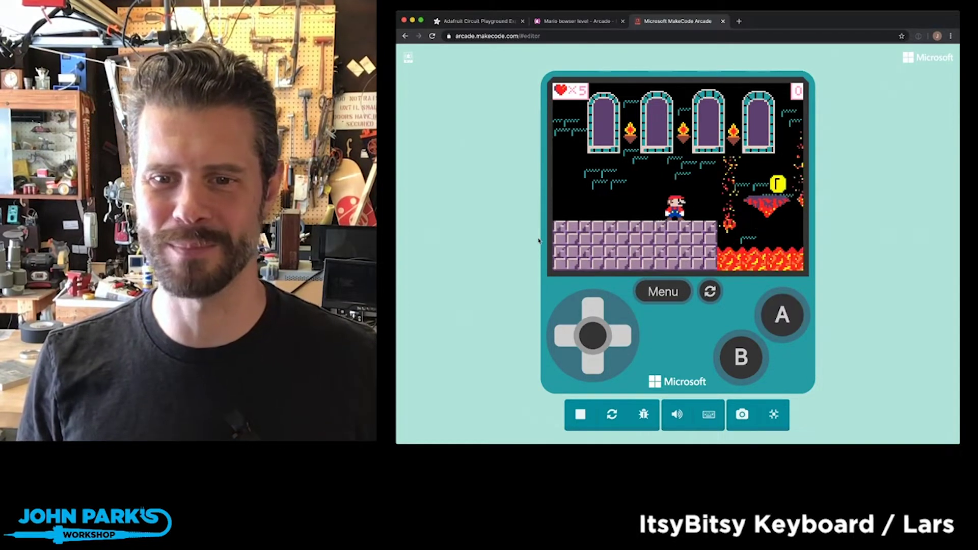
{"action": "key", "text": "space"}
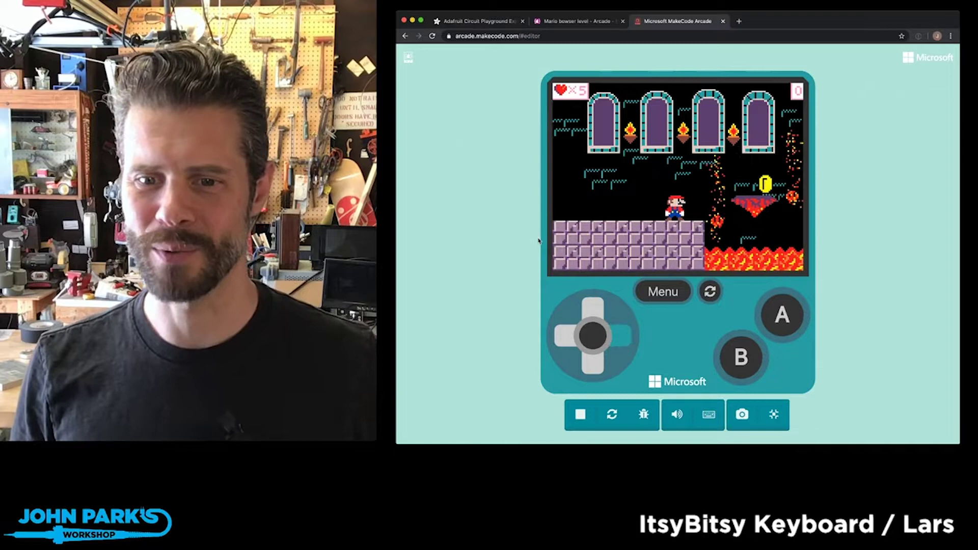
Jump Mario onto the lava platform and up through the castle
{"action": "key", "text": "Right"}
{"action": "key", "text": "Right"}
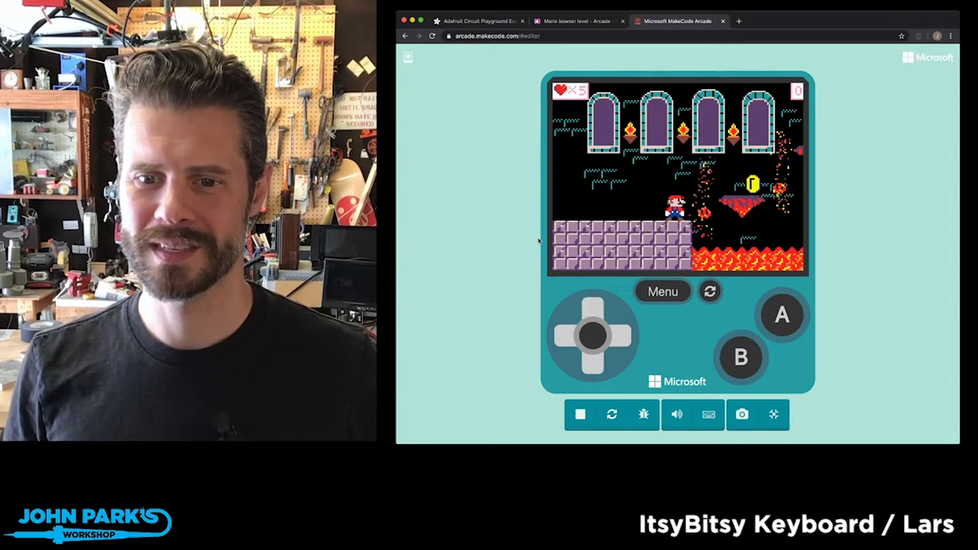
{"action": "key", "text": "space"}
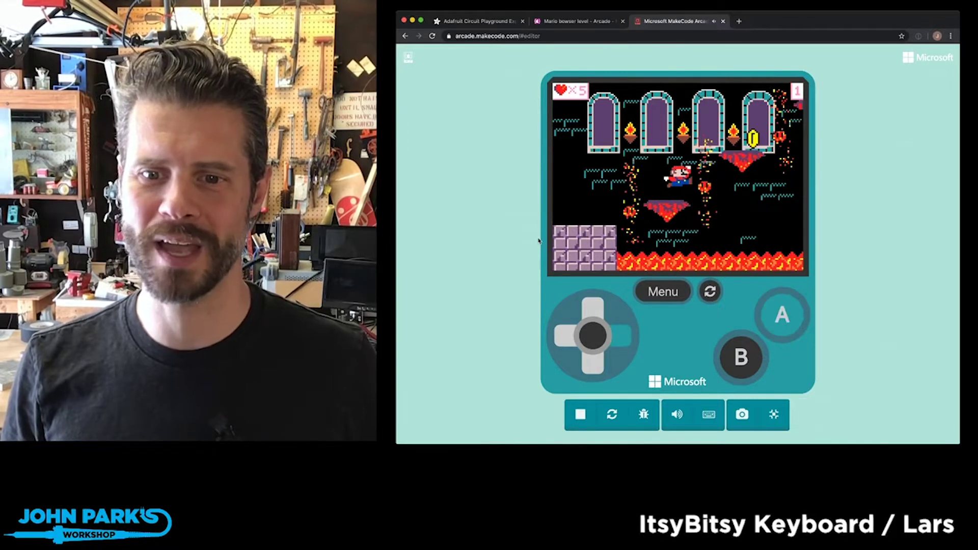
{"action": "key", "text": "space"}
{"action": "key", "text": "space"}
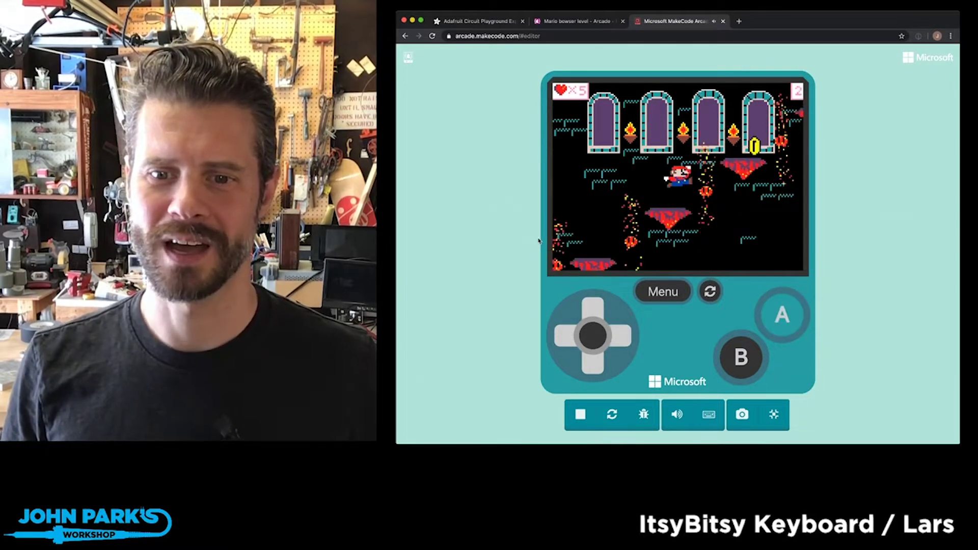
{"action": "key", "text": "space"}
{"action": "key", "text": "Right"}
{"action": "key", "text": "space"}
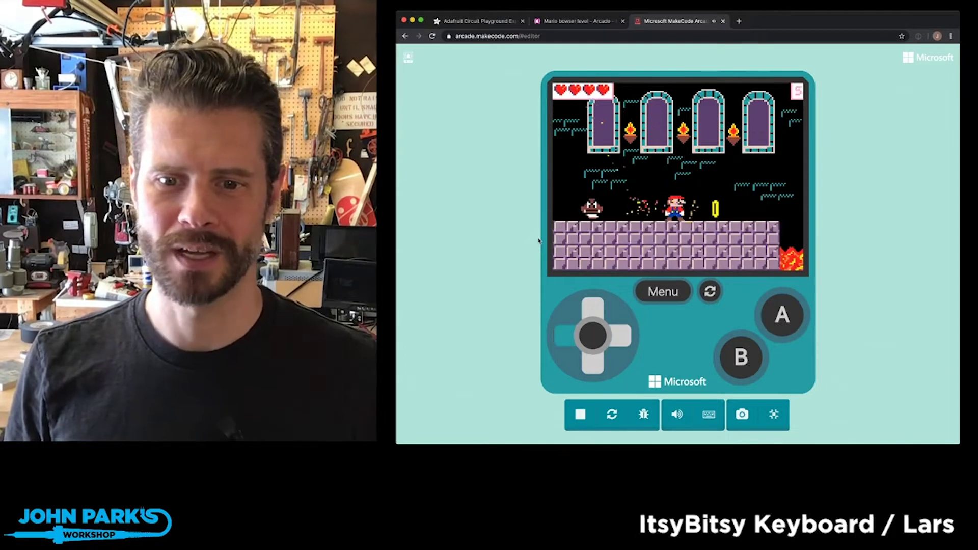
Run Mario right, grab a coin and leap the lava toward the Piranha Plant
{"action": "key", "text": "space"}
{"action": "key", "text": "Right"}
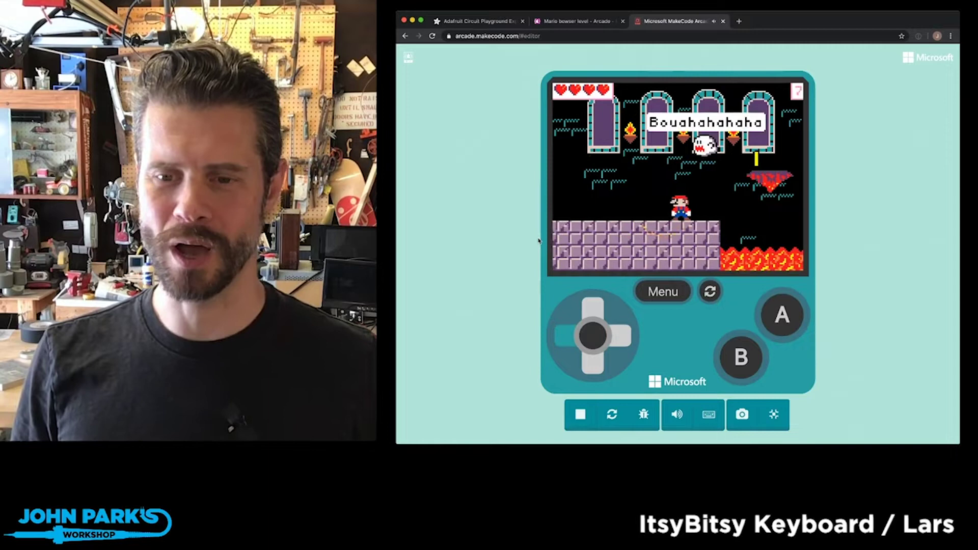
{"action": "key", "text": "Left"}
{"action": "key", "text": "Right"}
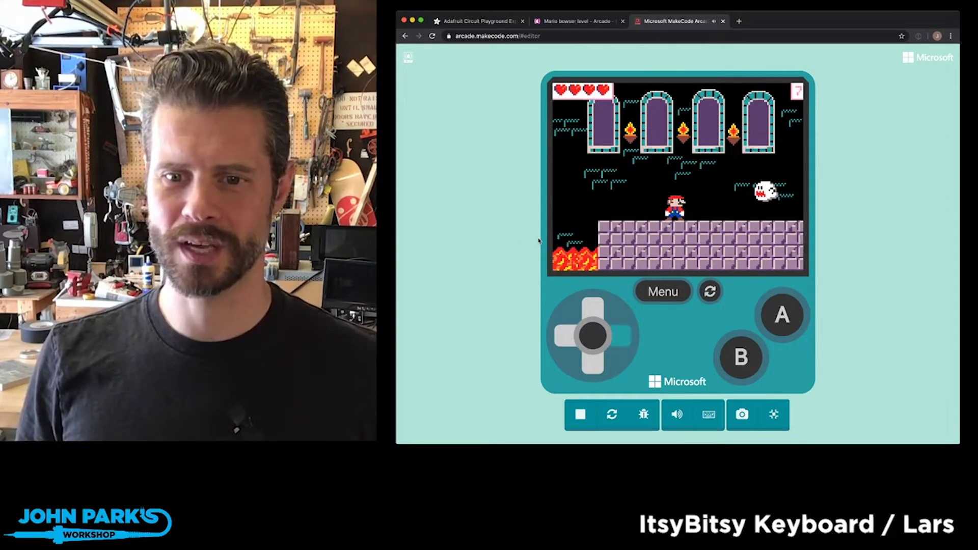
{"action": "key", "text": "space"}
{"action": "key", "text": "Right"}
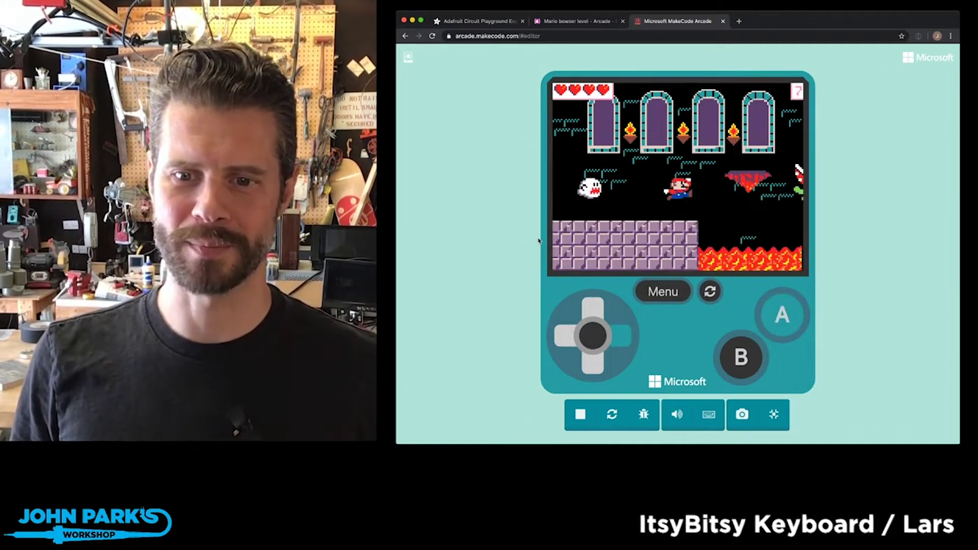
Advance Mario past the pipes collecting coins until Game Over with high score 13
{"action": "key", "text": "Right"}
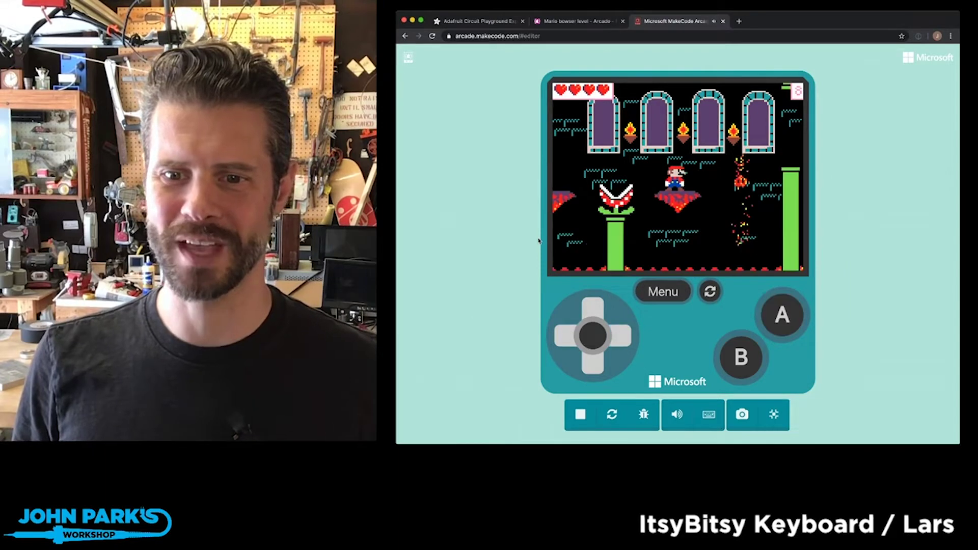
{"action": "key", "text": "Right"}
{"action": "key", "text": "space"}
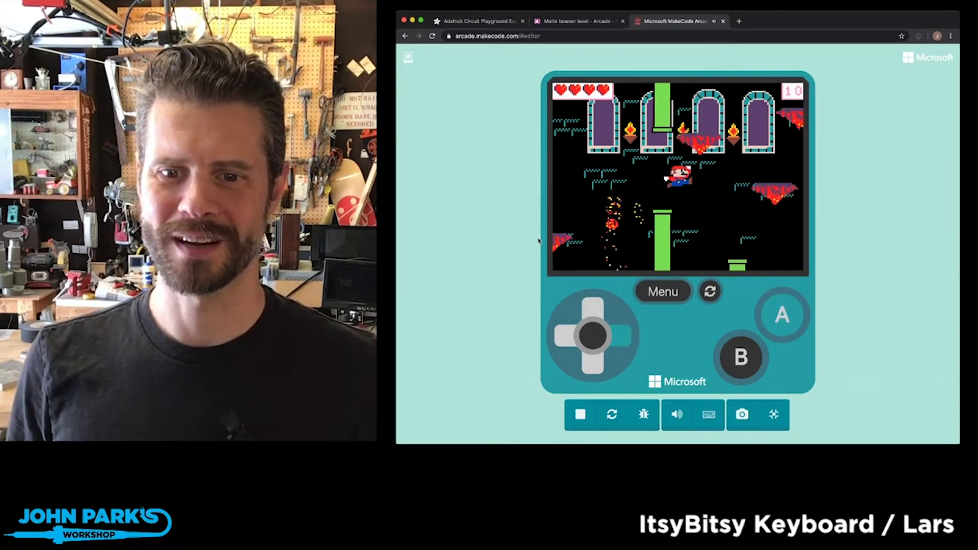
{"action": "key", "text": "space"}
{"action": "key", "text": "Right"}
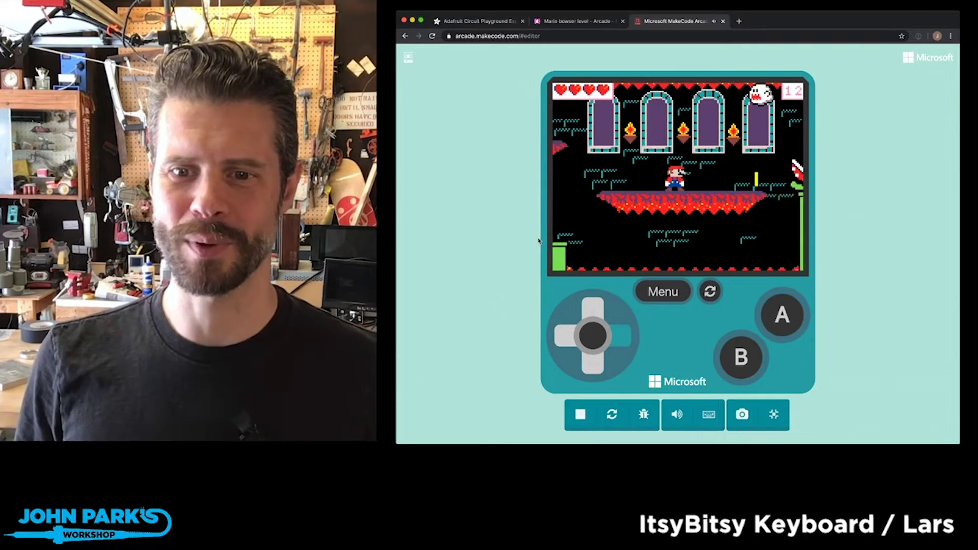
{"action": "key", "text": "Right"}
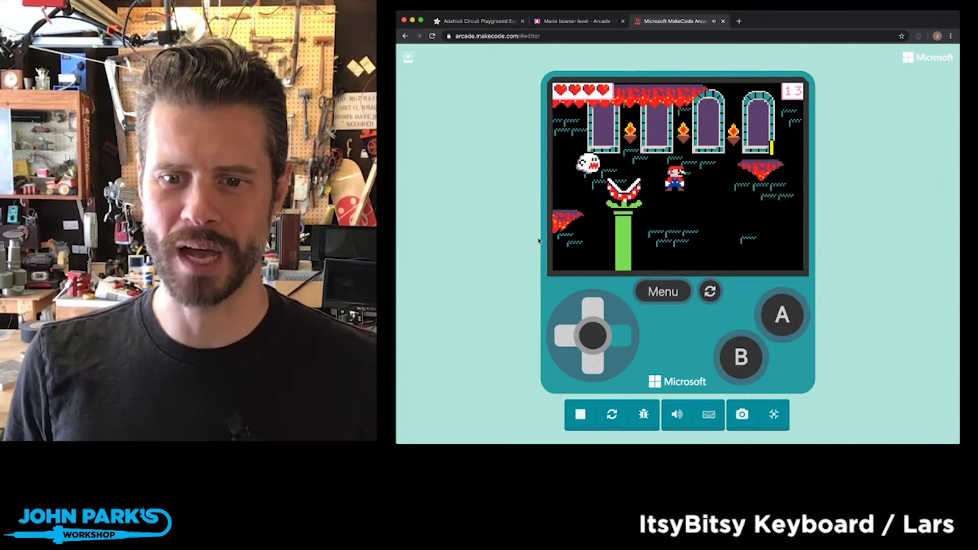
{"action": "key", "text": "Right"}
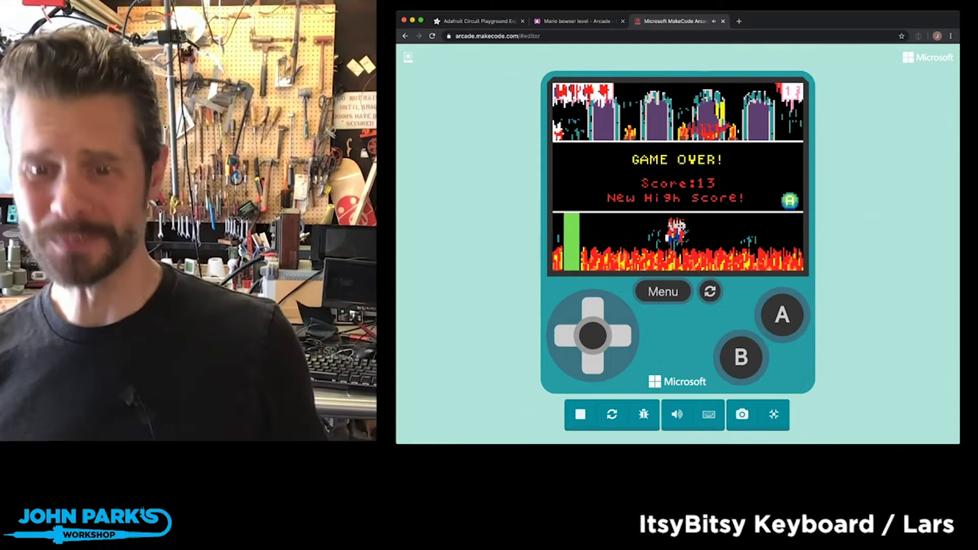
{"action": "left_click", "coordinate": [774, 414]}
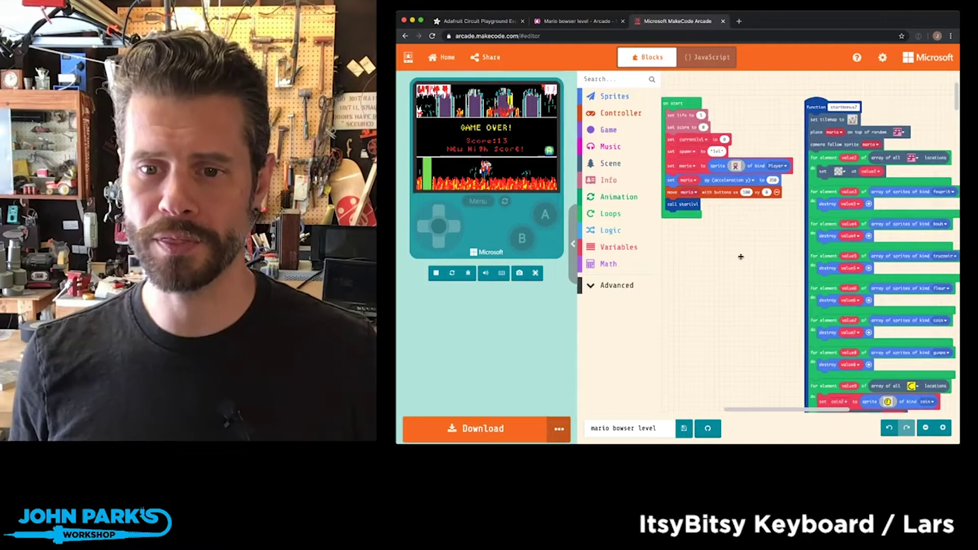
{"action": "scroll", "coordinate": [740, 231], "scroll_direction": "up", "scroll_amount": 1}
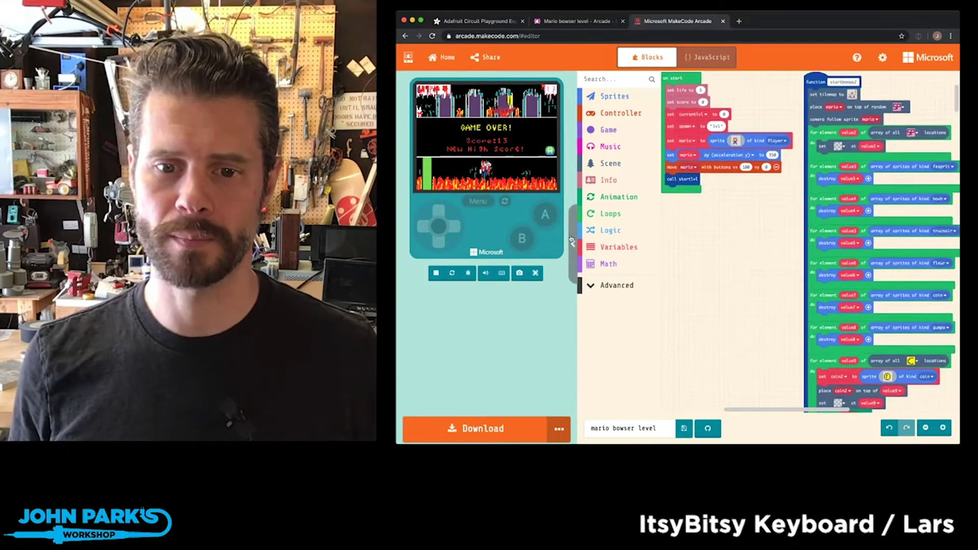
{"action": "left_click", "coordinate": [573, 242]}
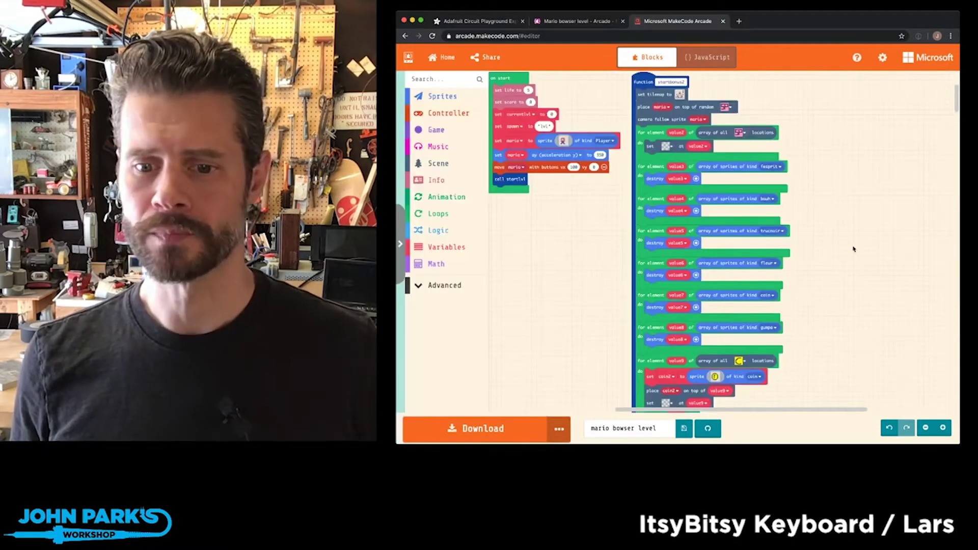
{"action": "scroll", "coordinate": [847, 205], "scroll_direction": "down", "scroll_amount": 5}
{"action": "scroll", "coordinate": [841, 218], "scroll_direction": "down", "scroll_amount": 5}
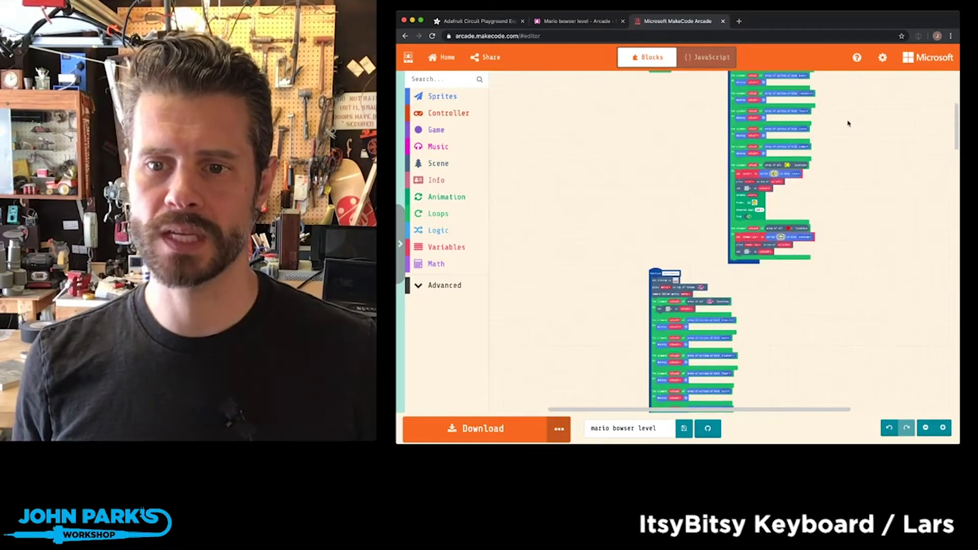
{"action": "scroll", "coordinate": [809, 191], "scroll_direction": "down", "scroll_amount": 5}
{"action": "scroll", "coordinate": [787, 153], "scroll_direction": "down", "scroll_amount": 5}
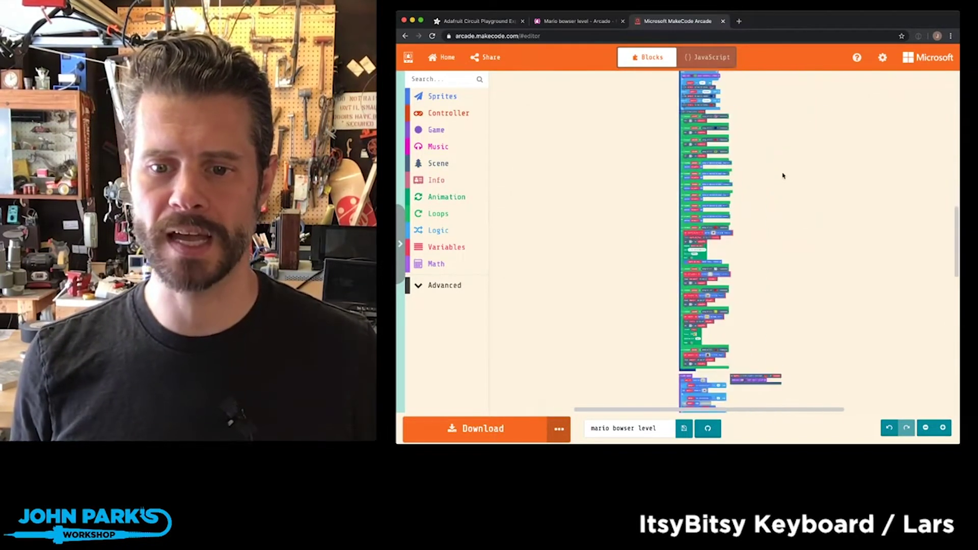
{"action": "scroll", "coordinate": [791, 170], "scroll_direction": "up", "scroll_amount": 3}
{"action": "scroll", "coordinate": [834, 230], "scroll_direction": "down", "scroll_amount": 3}
{"action": "scroll", "coordinate": [838, 219], "scroll_direction": "down", "scroll_amount": 2}
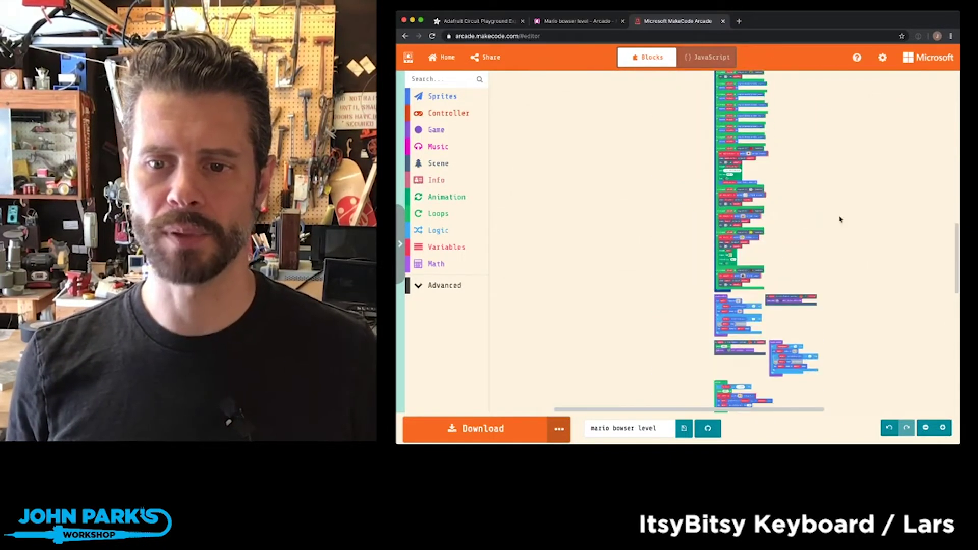
{"action": "scroll", "coordinate": [848, 183], "scroll_direction": "down", "scroll_amount": 3}
{"action": "scroll", "coordinate": [829, 130], "scroll_direction": "down", "scroll_amount": 2}
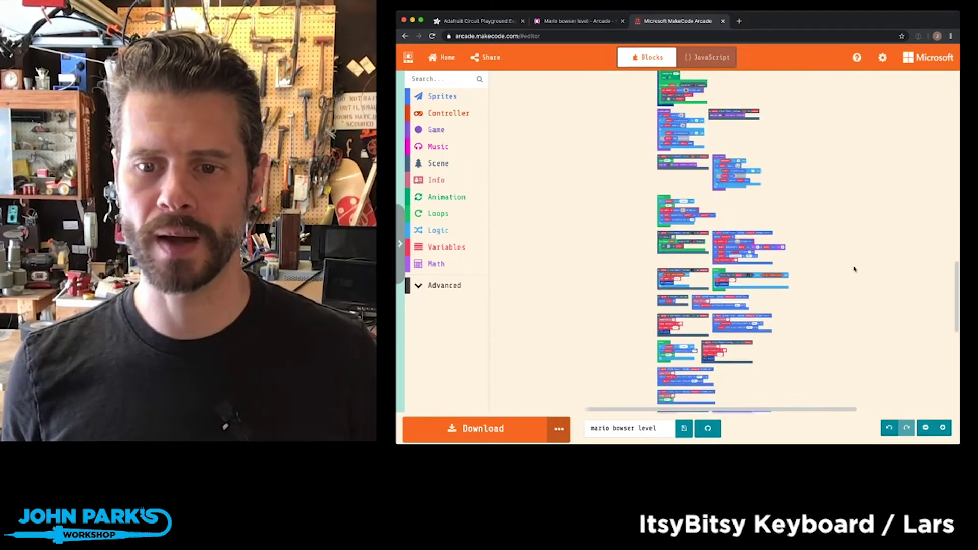
{"action": "scroll", "coordinate": [841, 191], "scroll_direction": "down", "scroll_amount": 3}
{"action": "scroll", "coordinate": [828, 152], "scroll_direction": "down", "scroll_amount": 3}
{"action": "scroll", "coordinate": [817, 153], "scroll_direction": "up", "scroll_amount": 3}
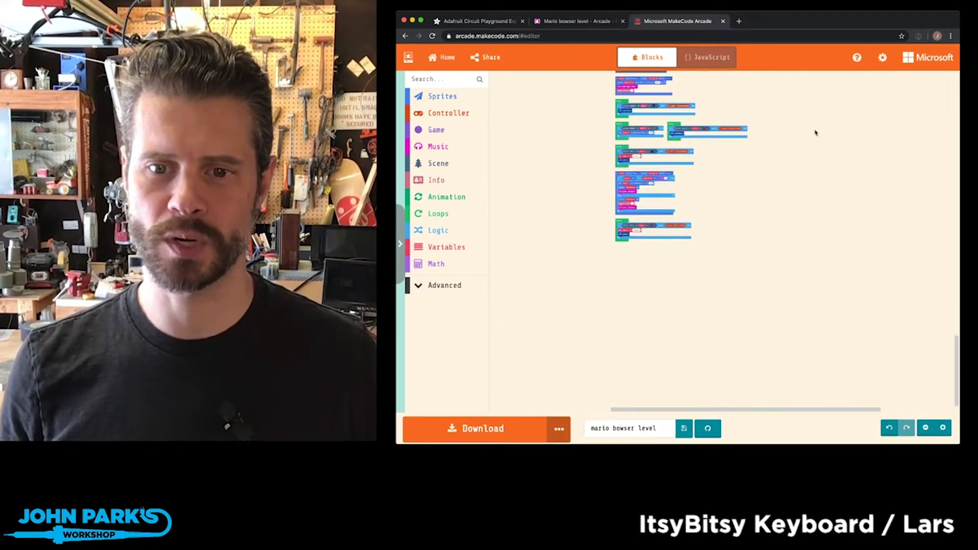
{"action": "scroll", "coordinate": [813, 207], "scroll_direction": "up", "scroll_amount": 3}
{"action": "scroll", "coordinate": [808, 306], "scroll_direction": "up", "scroll_amount": 3}
{"action": "scroll", "coordinate": [787, 276], "scroll_direction": "up", "scroll_amount": 3}
{"action": "scroll", "coordinate": [776, 246], "scroll_direction": "up", "scroll_amount": 1}
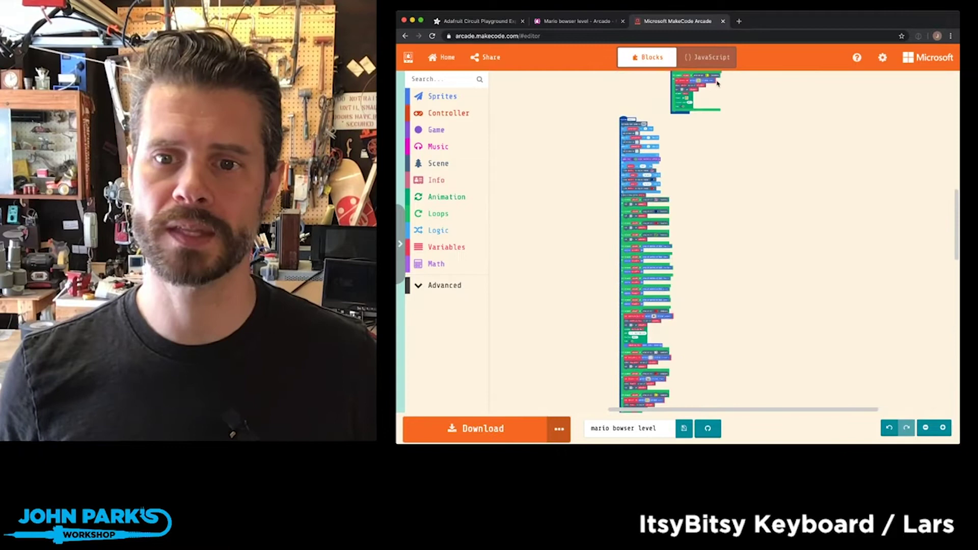
Show the project's JavaScript, close the old find widget and start a new code search
{"action": "left_click", "coordinate": [695, 58]}
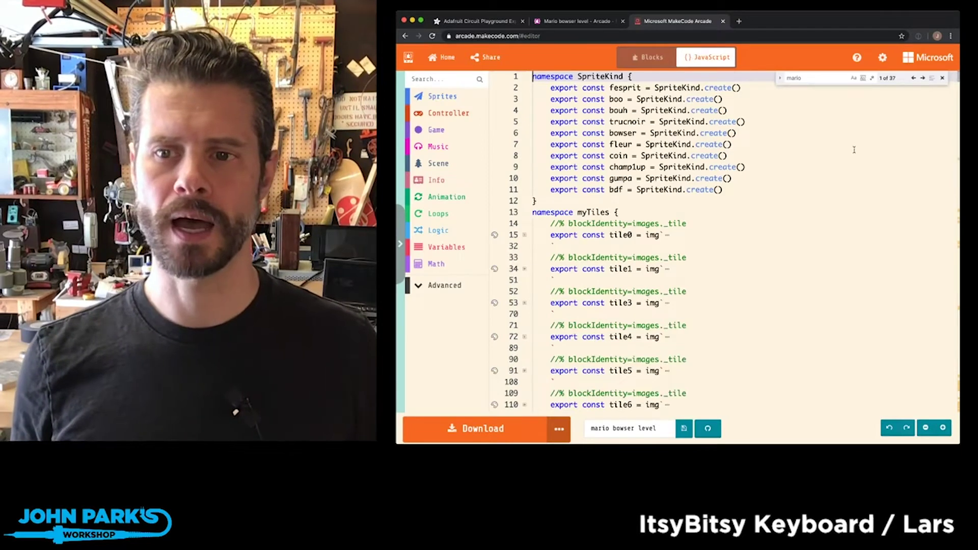
{"action": "left_click", "coordinate": [943, 79]}
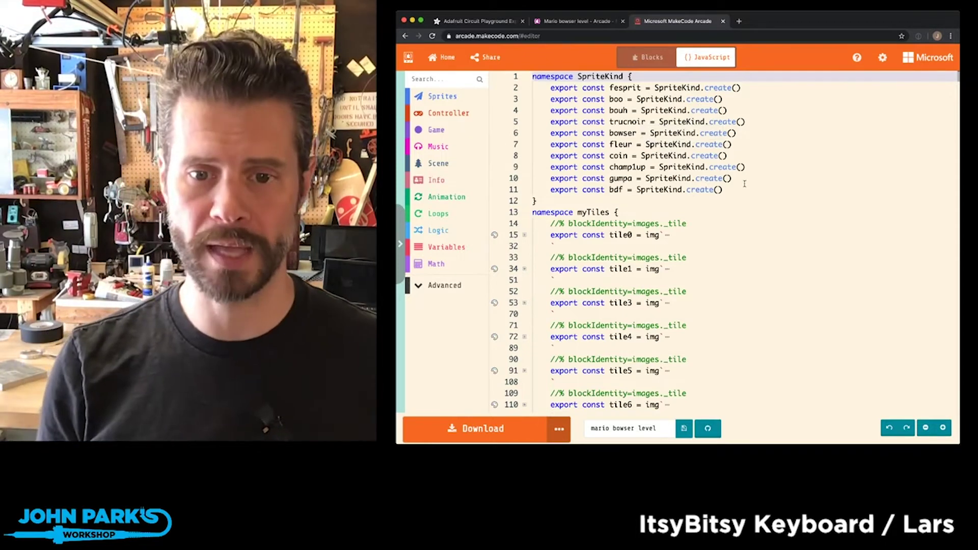
{"action": "key", "text": "ctrl+f"}
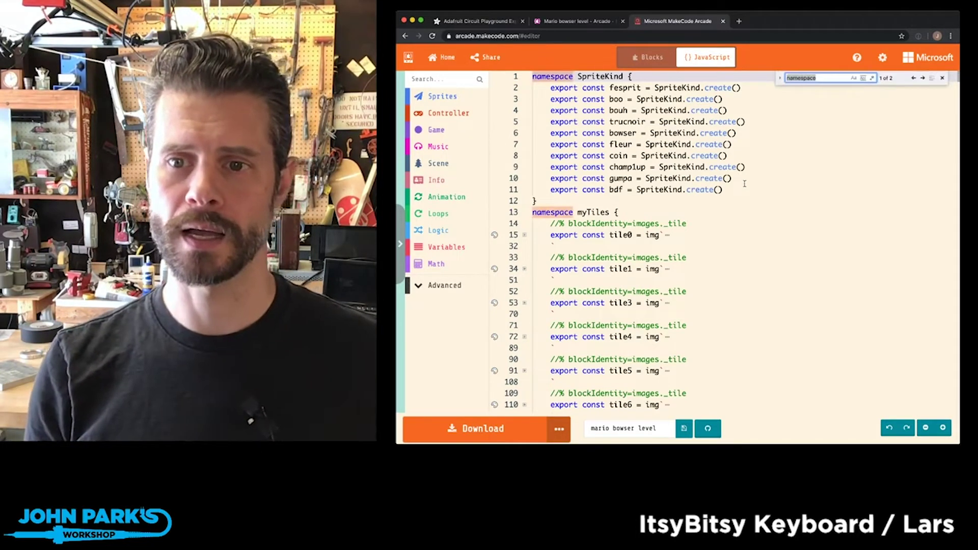
{"action": "type", "text": "mar"}
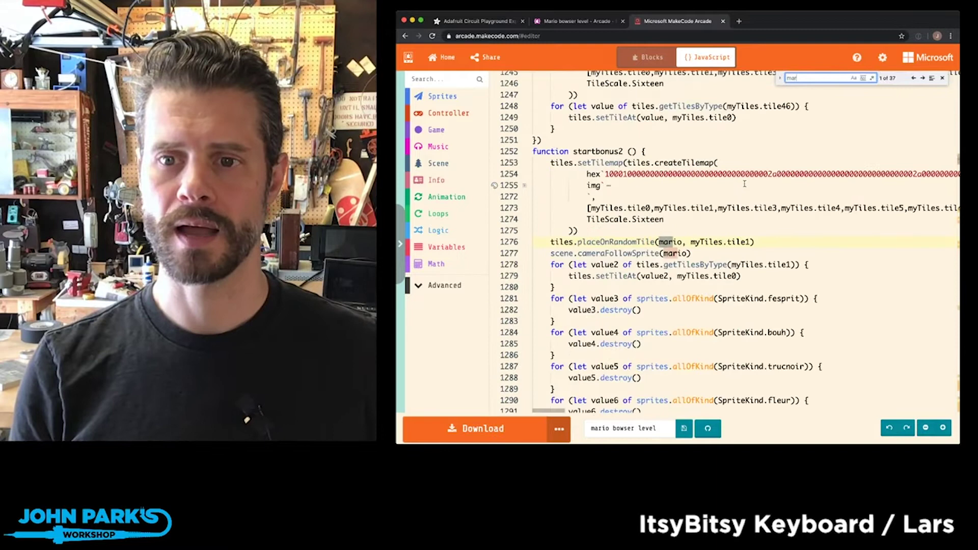
{"action": "type", "text": "o"}
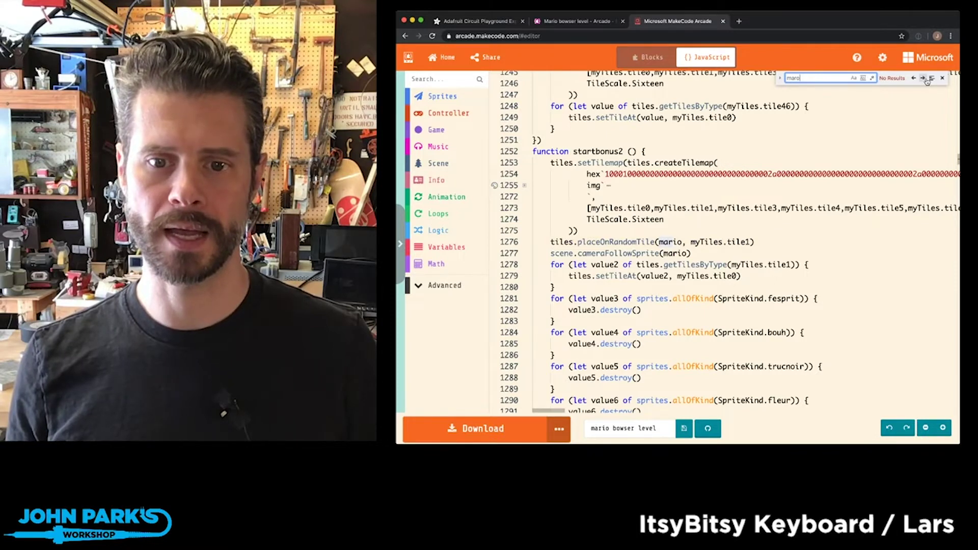
{"action": "left_click", "coordinate": [924, 79]}
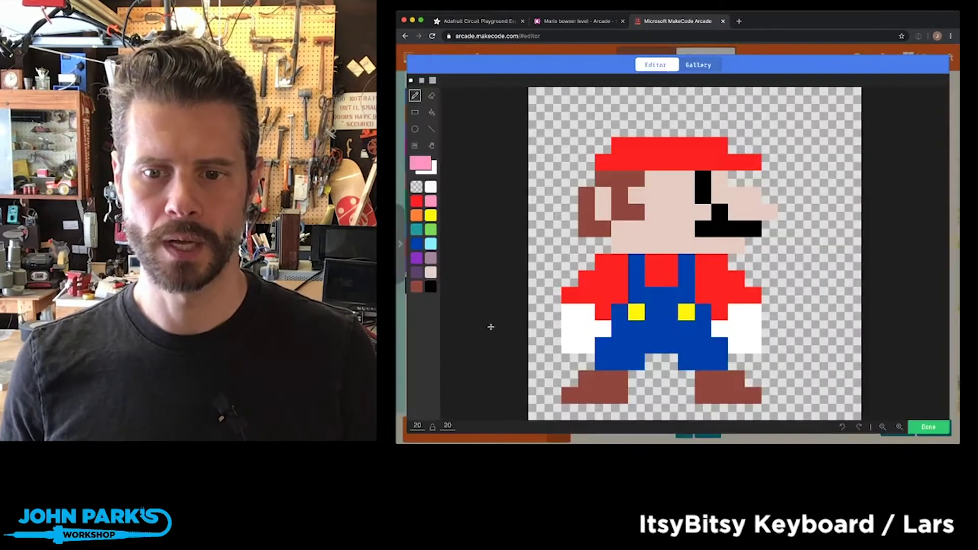
{"action": "left_click", "coordinate": [933, 427]}
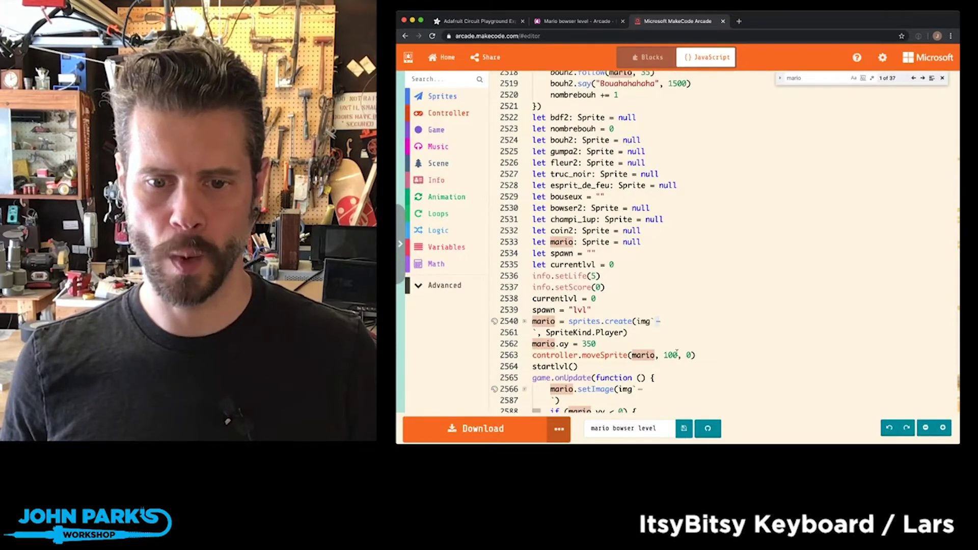
{"action": "scroll", "coordinate": [677, 353], "scroll_direction": "down", "scroll_amount": 3}
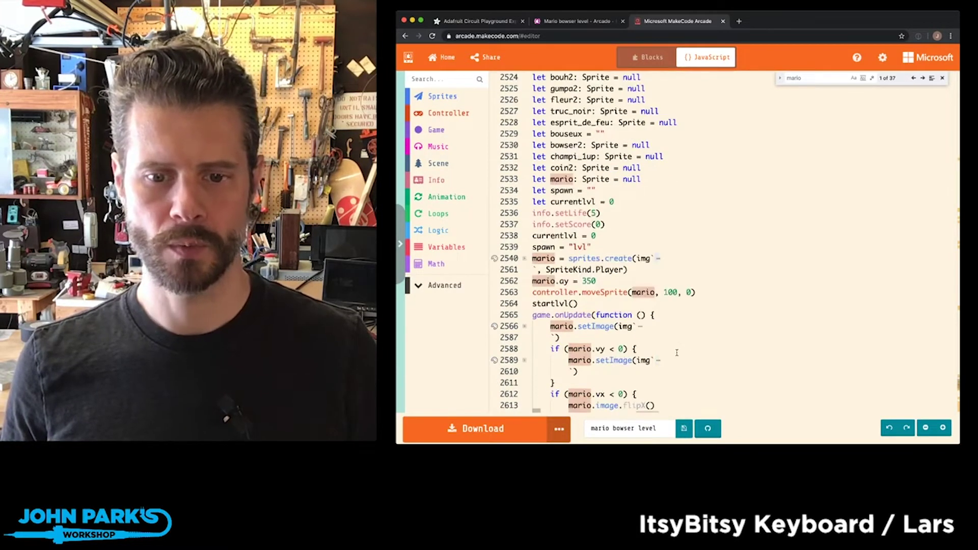
{"action": "scroll", "coordinate": [590, 324], "scroll_direction": "down", "scroll_amount": 1}
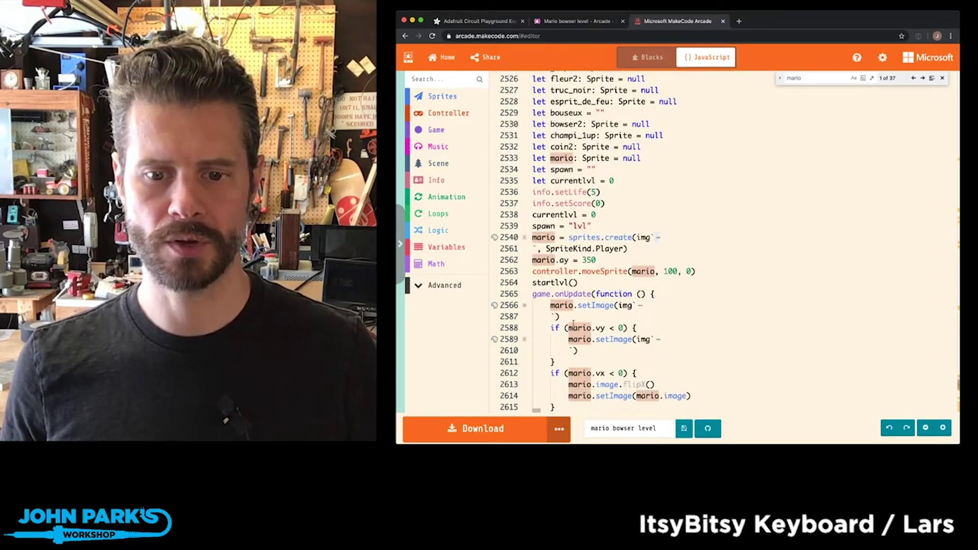
{"action": "left_click", "coordinate": [634, 305]}
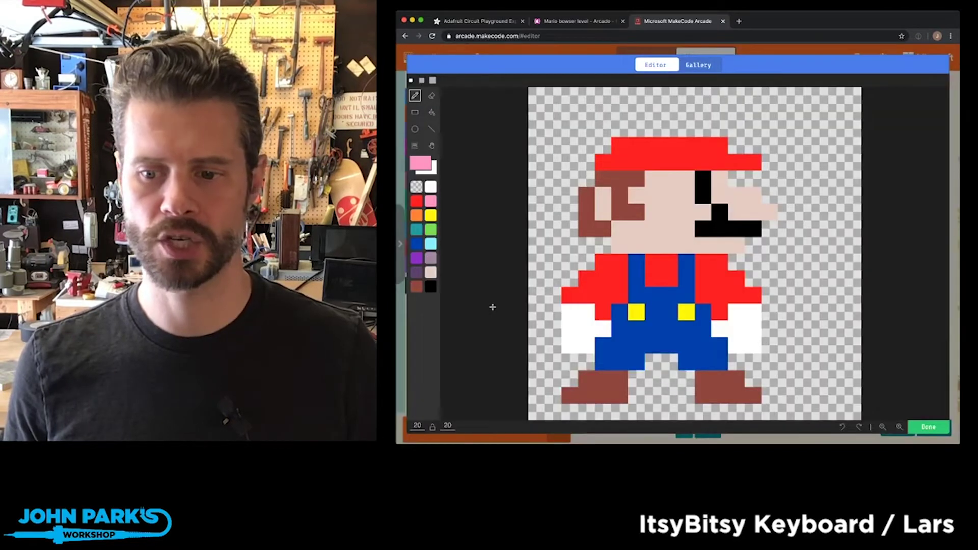
{"action": "left_click", "coordinate": [928, 427]}
{"action": "scroll", "coordinate": [725, 299], "scroll_direction": "down", "scroll_amount": 2}
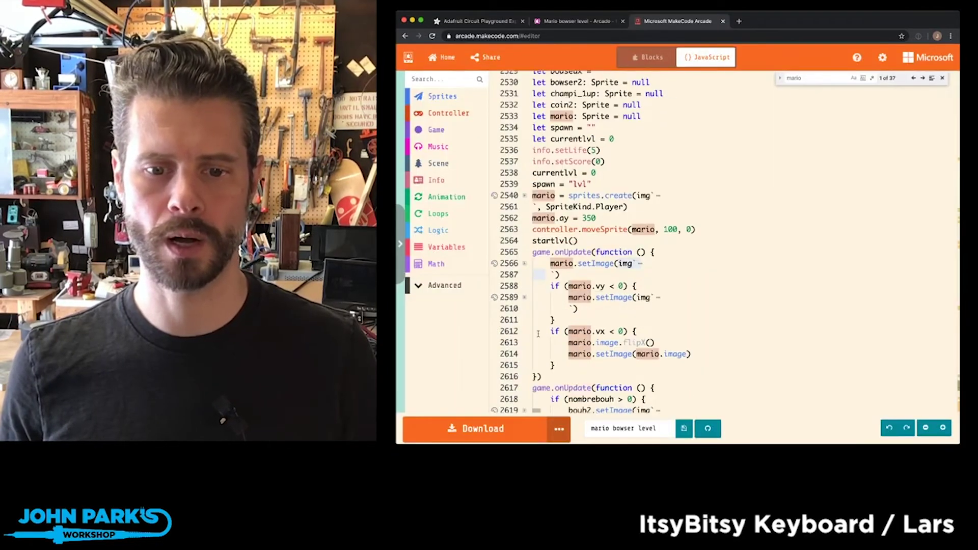
{"action": "left_click", "coordinate": [495, 297]}
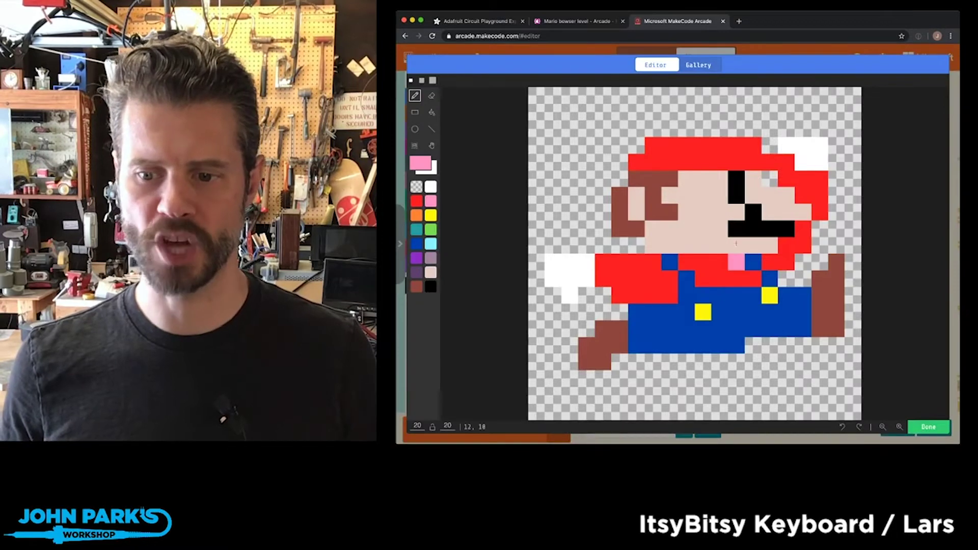
{"action": "left_click", "coordinate": [929, 426]}
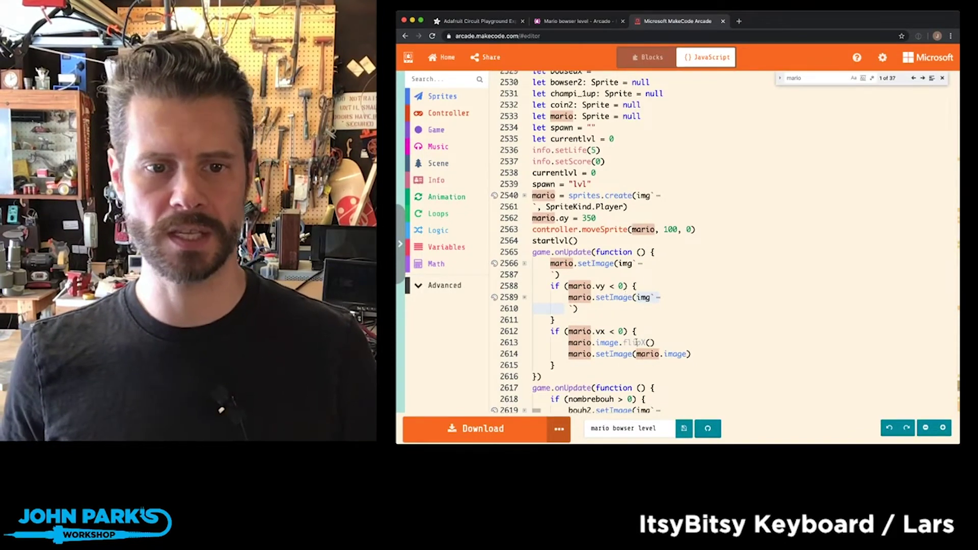
{"action": "scroll", "coordinate": [636, 342], "scroll_direction": "down", "scroll_amount": 2}
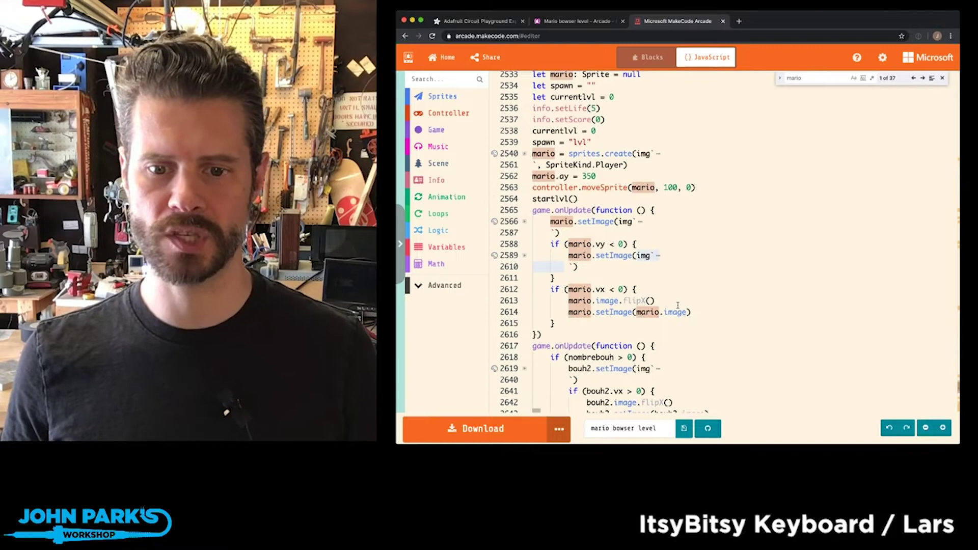
{"action": "left_click_drag", "start_coordinate": [569, 301], "coordinate": [662, 302]}
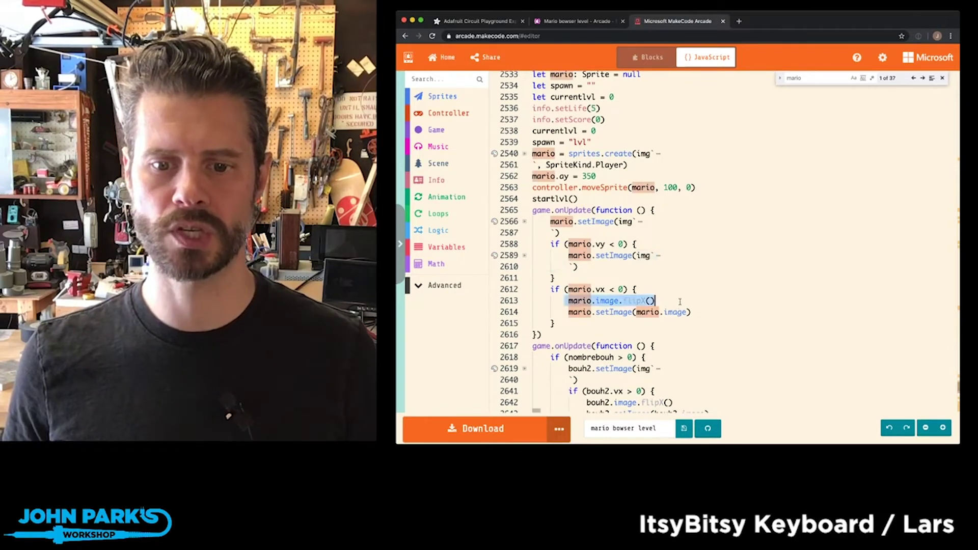
{"action": "left_click", "coordinate": [680, 302]}
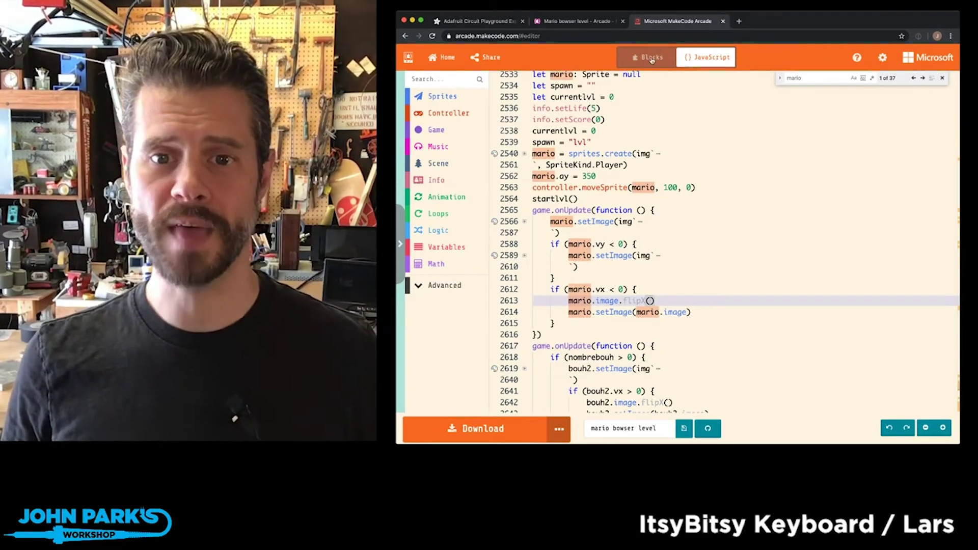
Open the Mario bowser level post, briefly revisit the code, then return to the post
{"action": "left_click", "coordinate": [577, 21]}
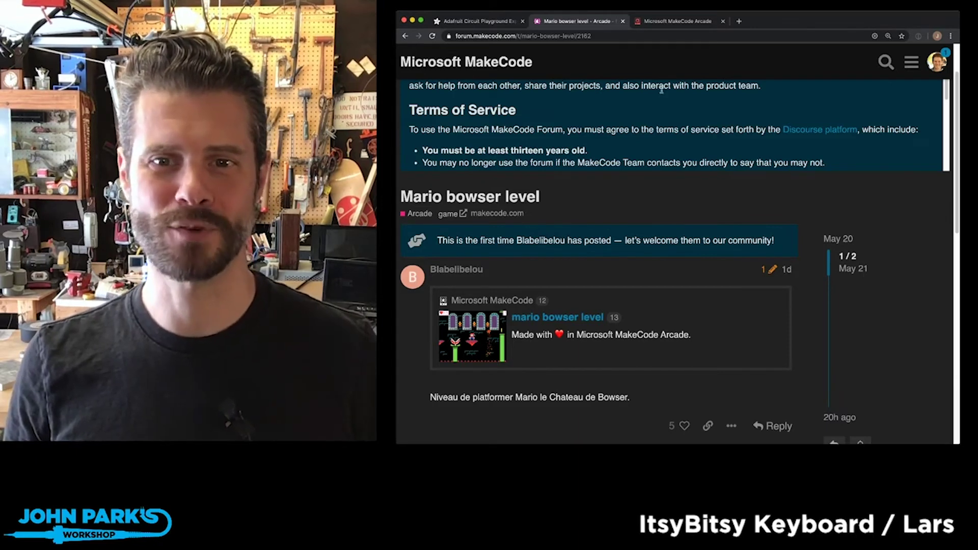
{"action": "left_click", "coordinate": [666, 24]}
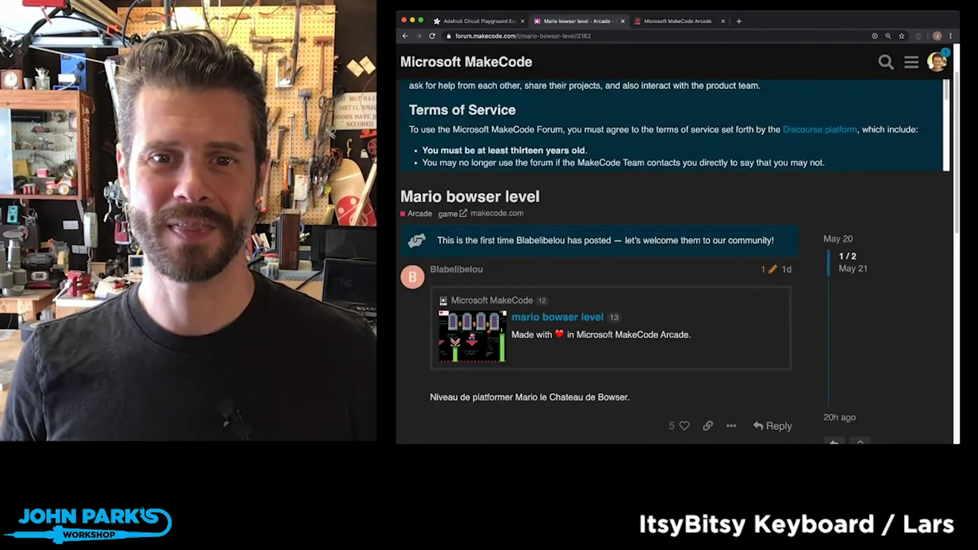
{"action": "left_click", "coordinate": [579, 22]}
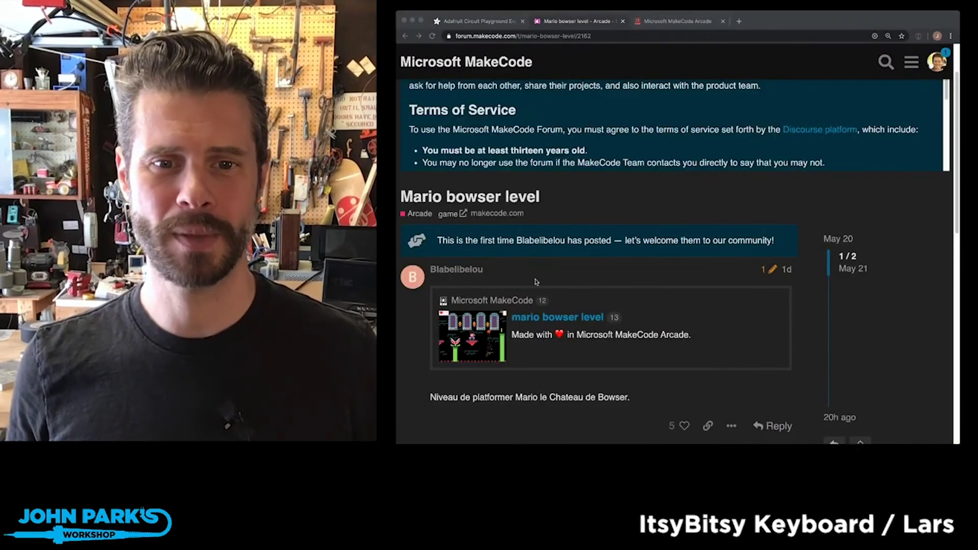